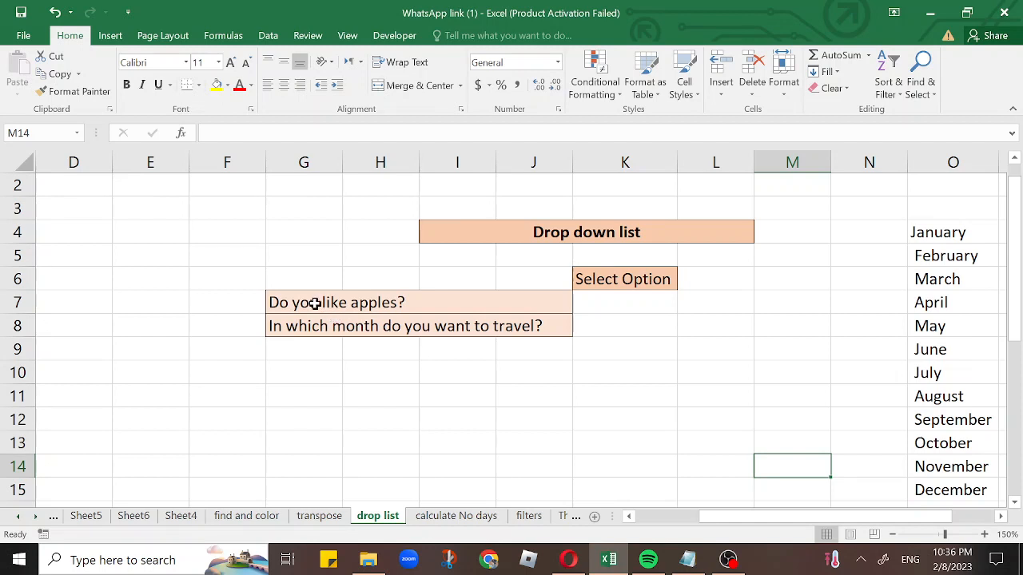
- Add list data validation to the apples answer cell K7 with the source values Yes, No
click(605, 302)
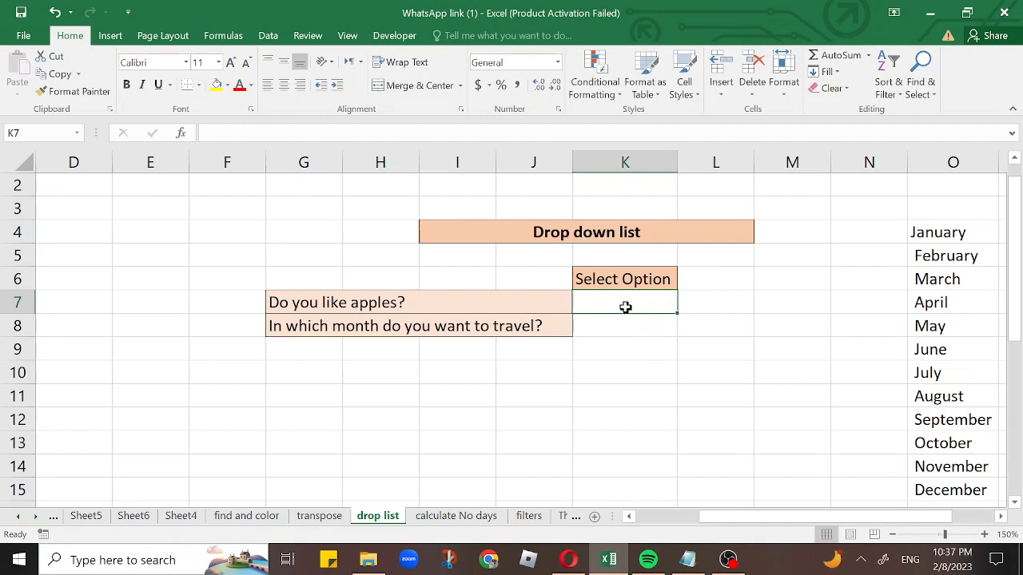
click(268, 36)
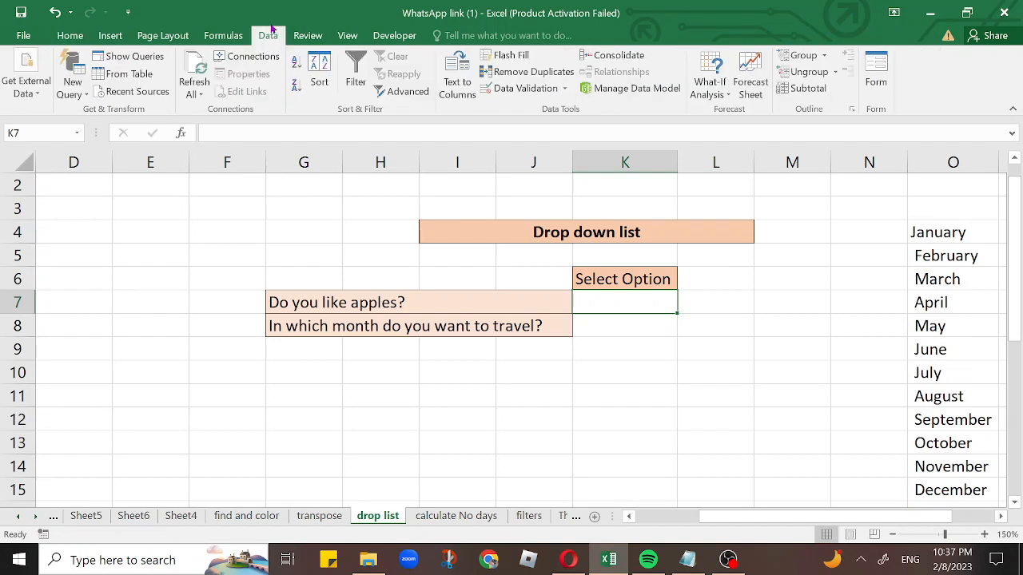
click(523, 90)
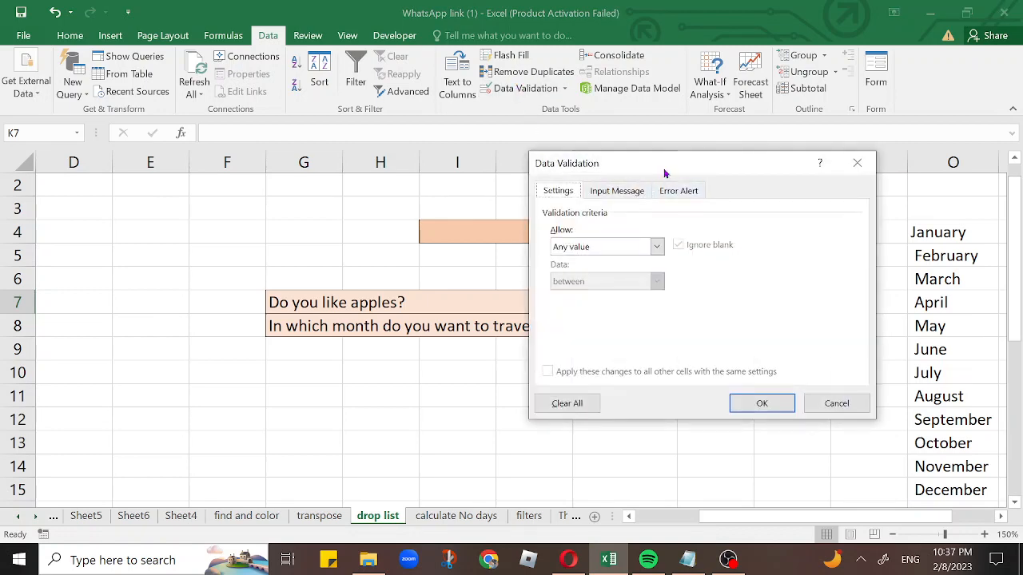
drag(664, 178, 338, 167)
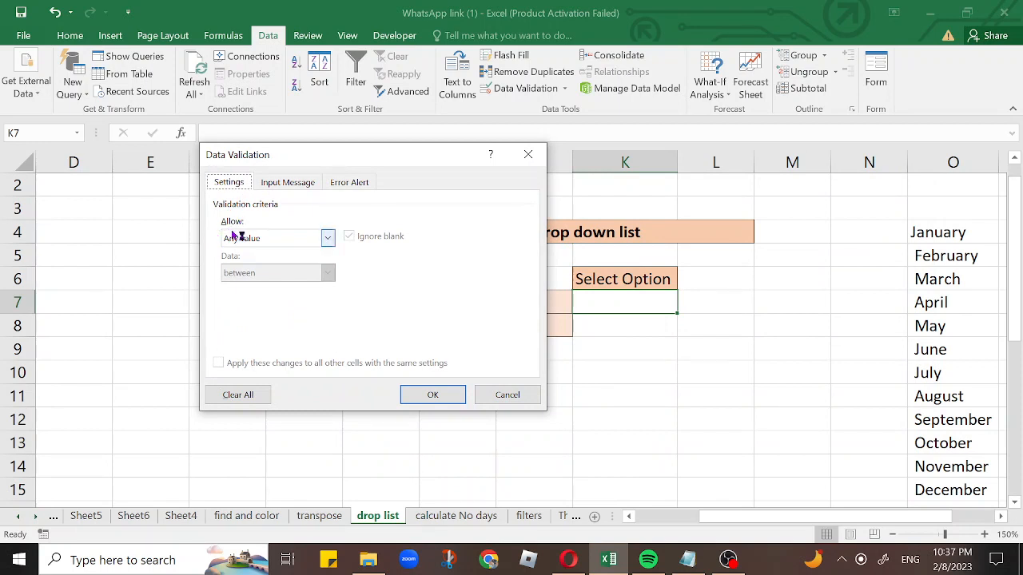
click(329, 240)
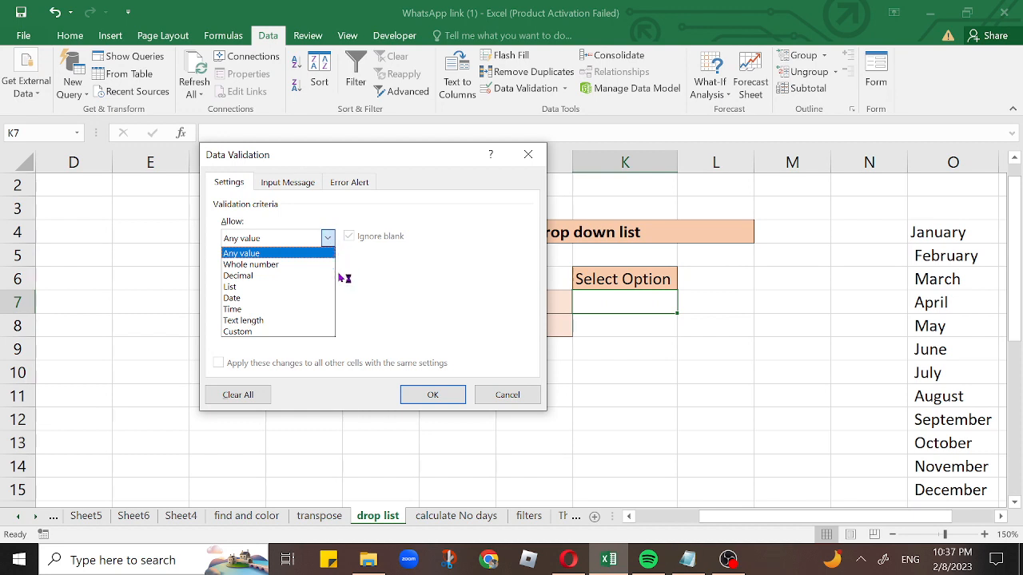
click(241, 287)
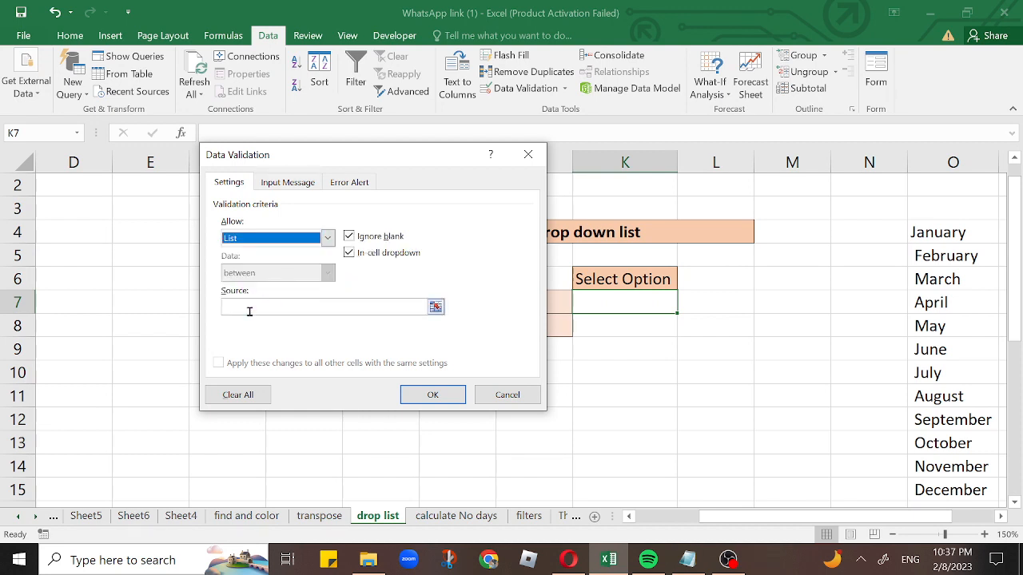
click(247, 308)
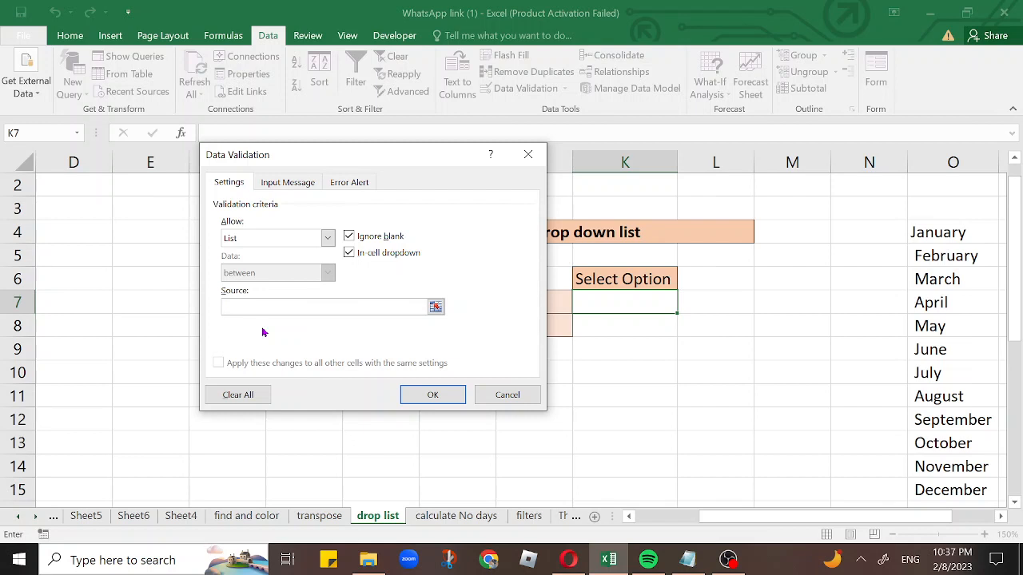
text(Yes, No)
click(429, 397)
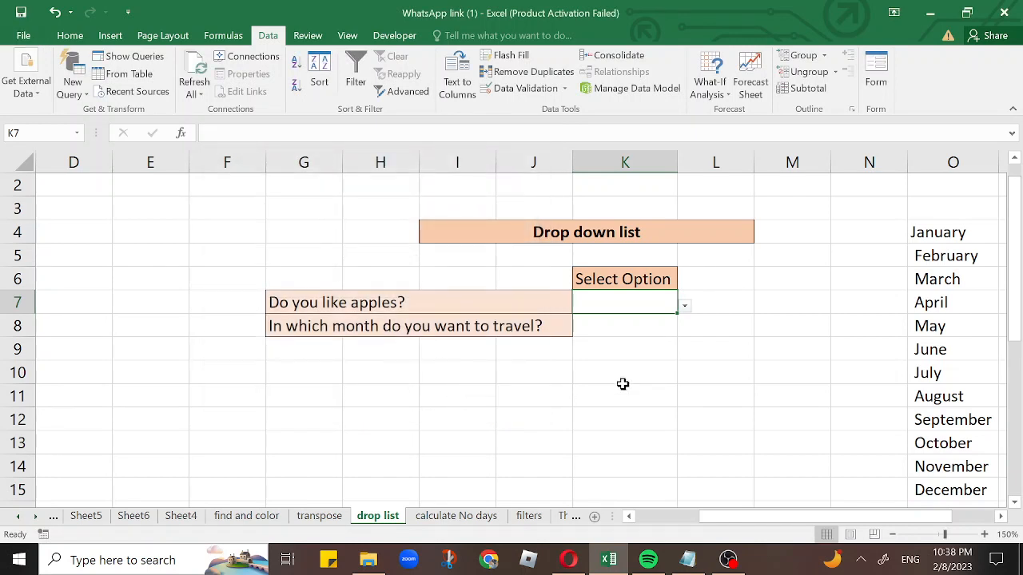
- Try out K7's drop-down by choosing Yes, and change the answer to No
click(652, 373)
click(636, 304)
click(685, 307)
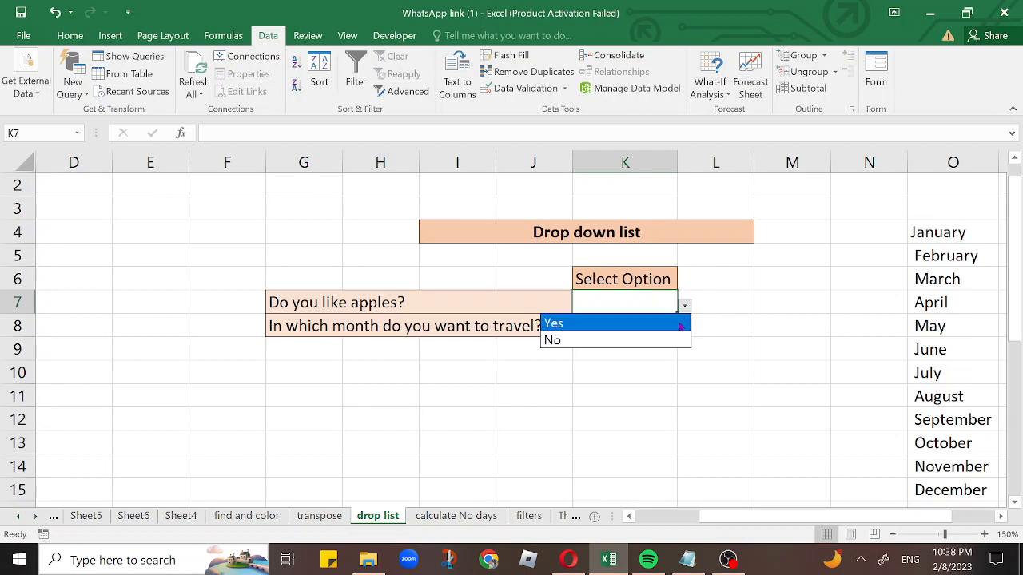
click(577, 329)
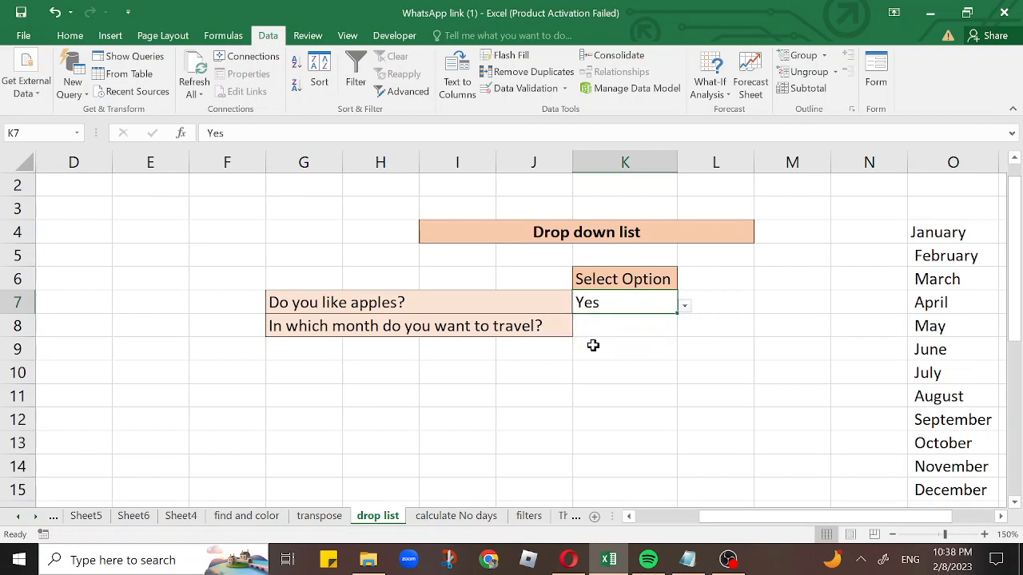
click(685, 307)
click(617, 342)
- Try to enter the unlisted value "hello" in K7 to test the validation, and dismiss the Java update notification
text(hello)
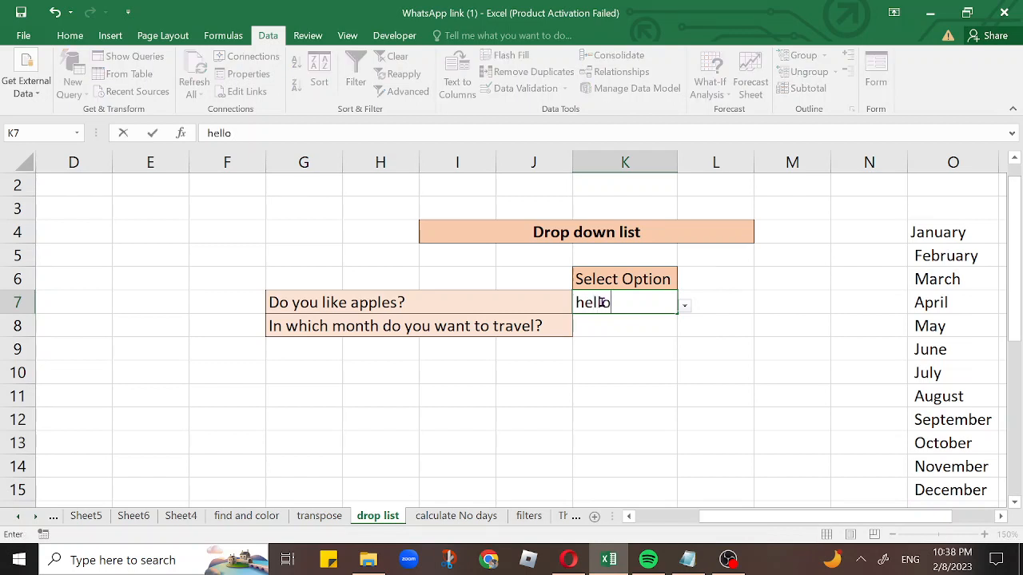
key(Return)
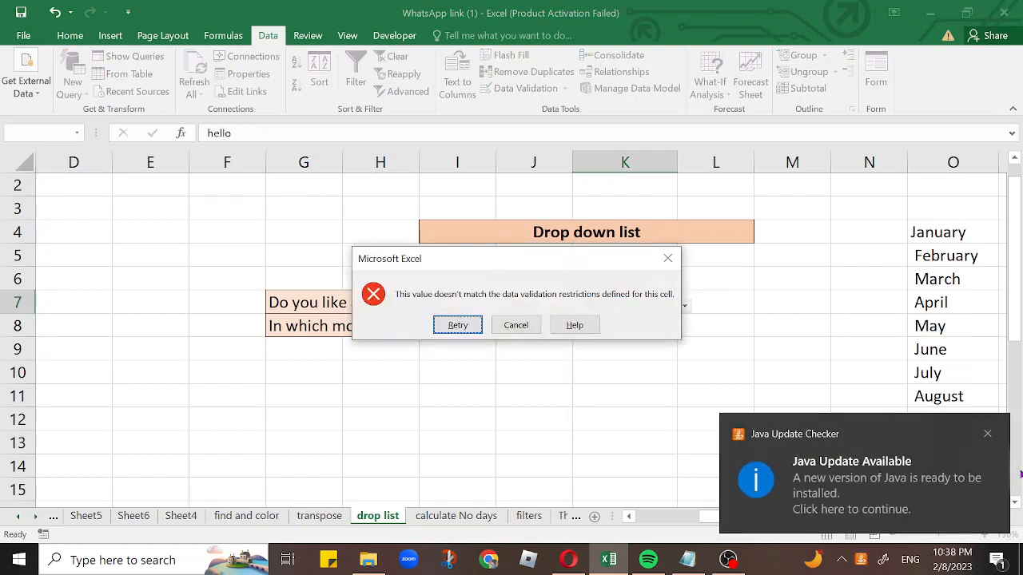
click(984, 436)
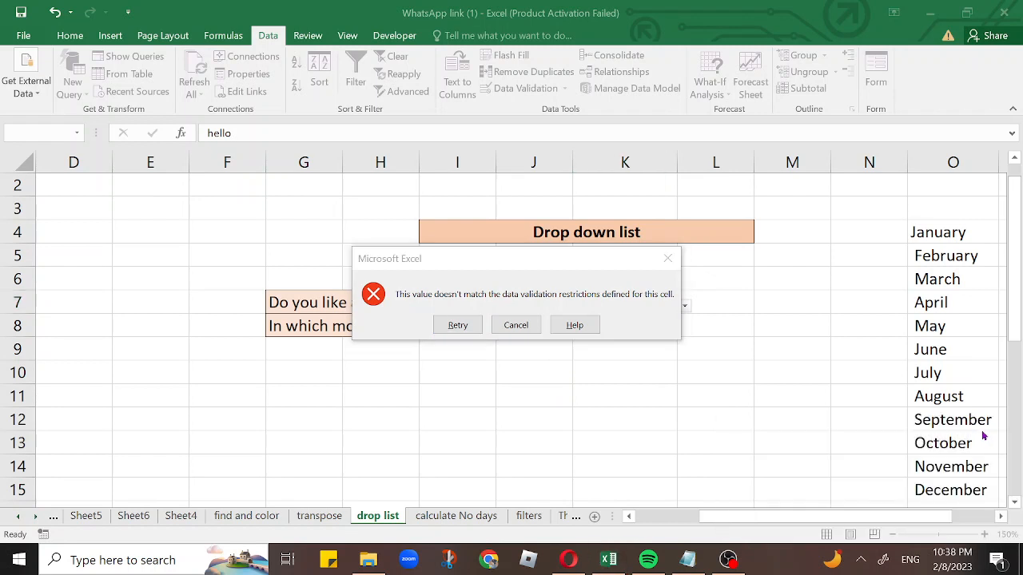
click(516, 326)
- Set up data validation for the travel month cell K8 with List as the allowed type
click(623, 326)
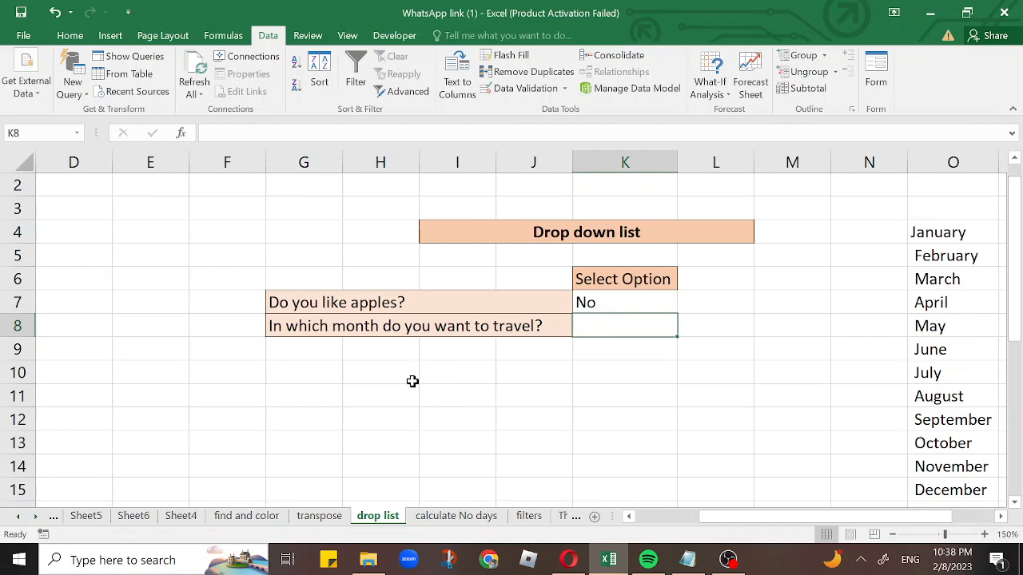
click(224, 36)
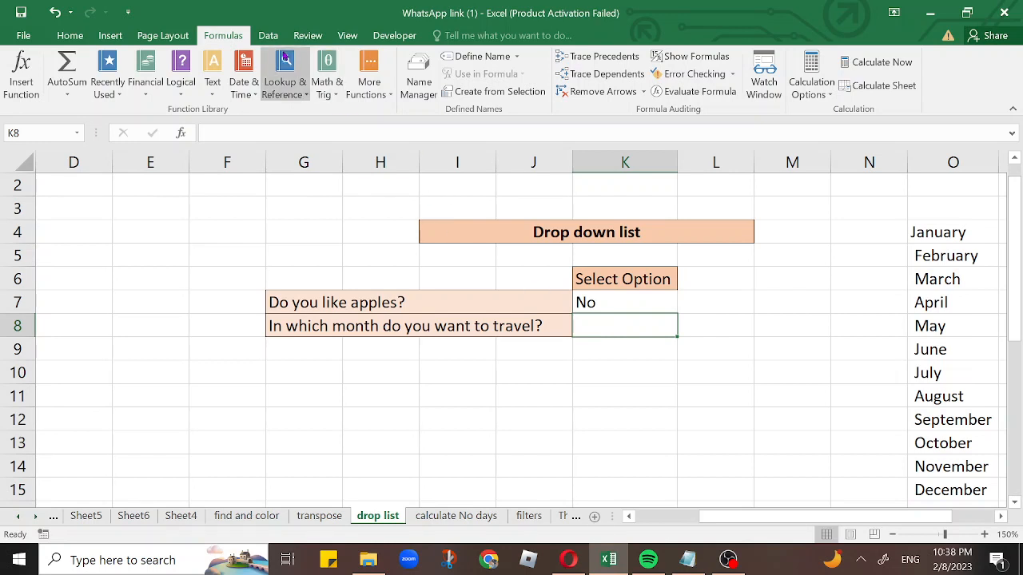
click(276, 42)
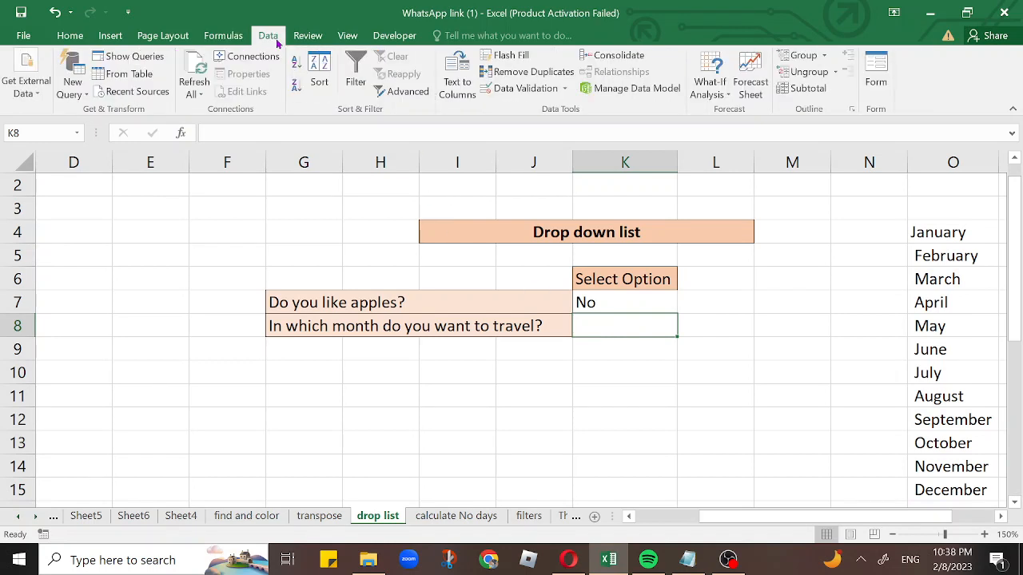
click(521, 90)
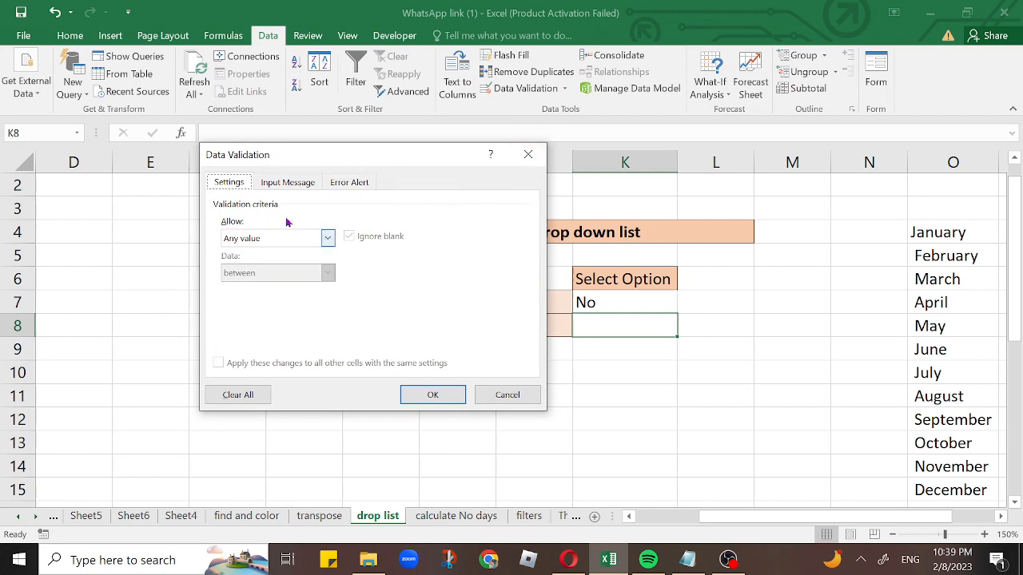
click(328, 239)
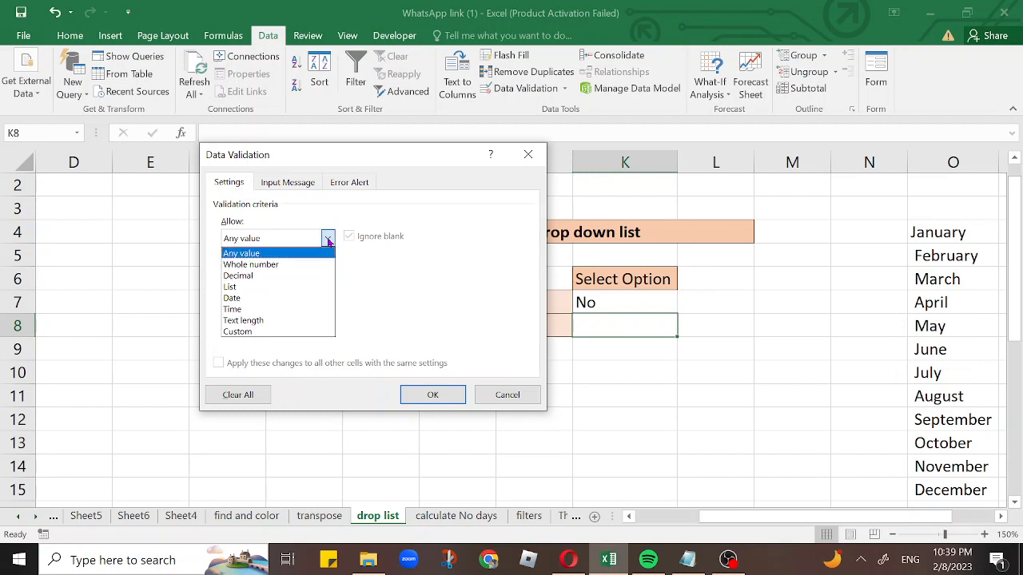
click(248, 287)
click(270, 308)
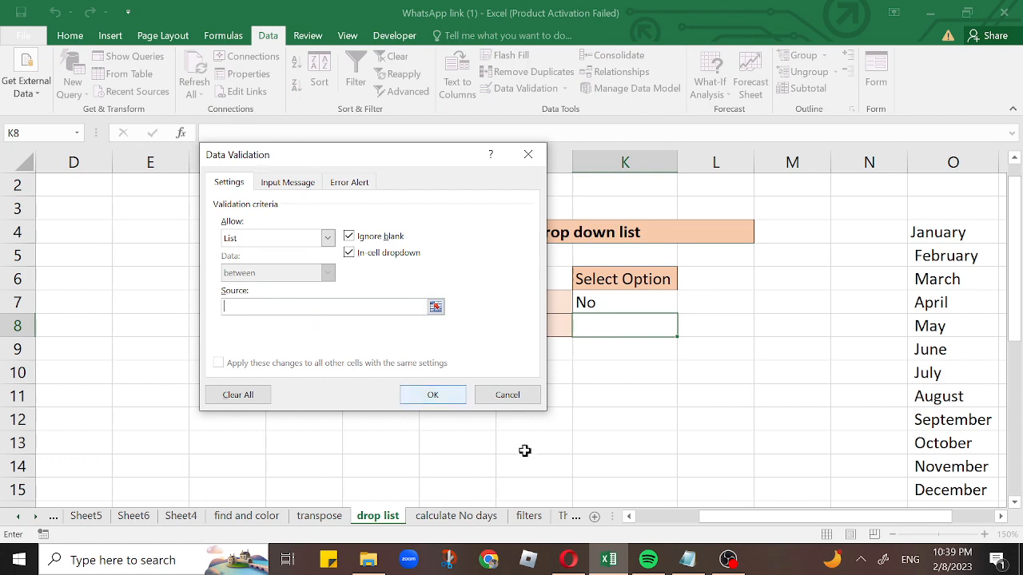
- Copy the comma-separated months January to December from Notepad and paste them as the validation source for K8 in Excel
click(687, 560)
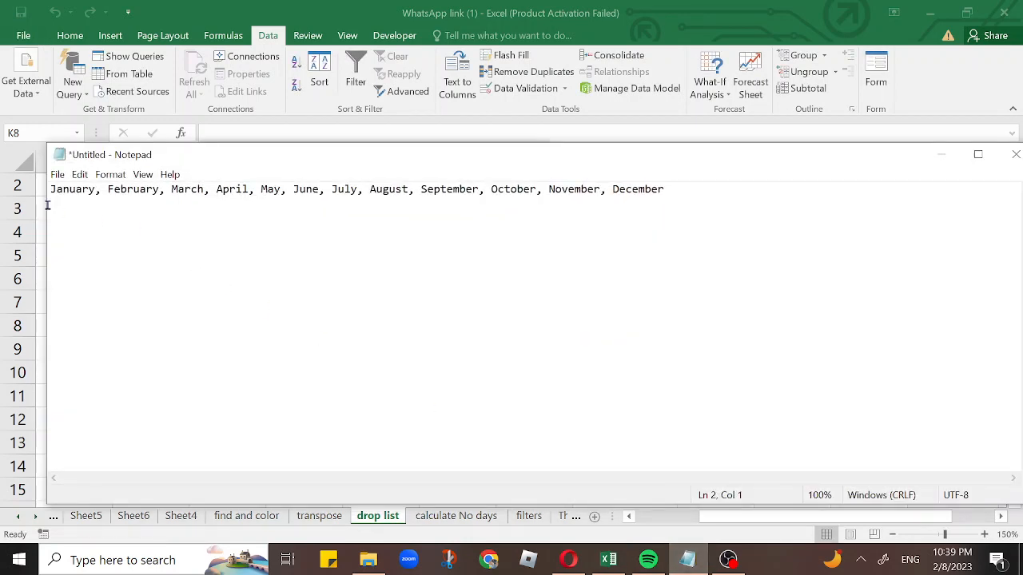
drag(51, 190, 667, 187)
key(ctrl+c)
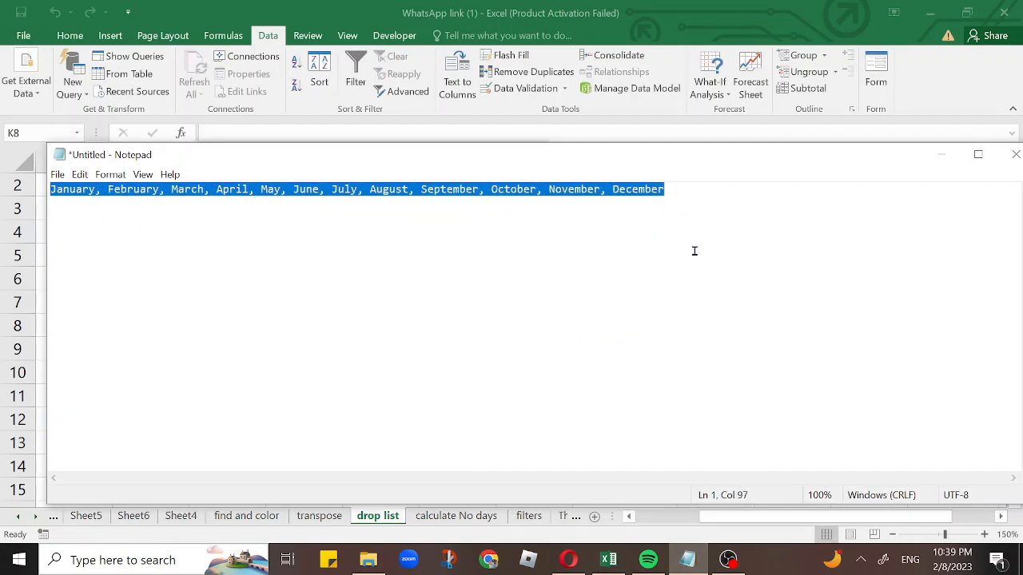
click(697, 12)
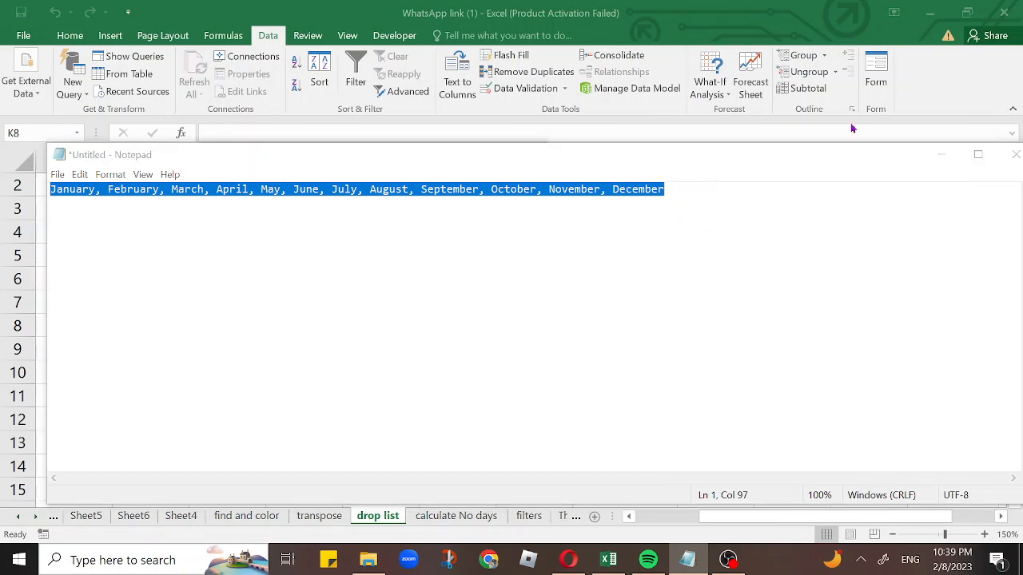
click(956, 160)
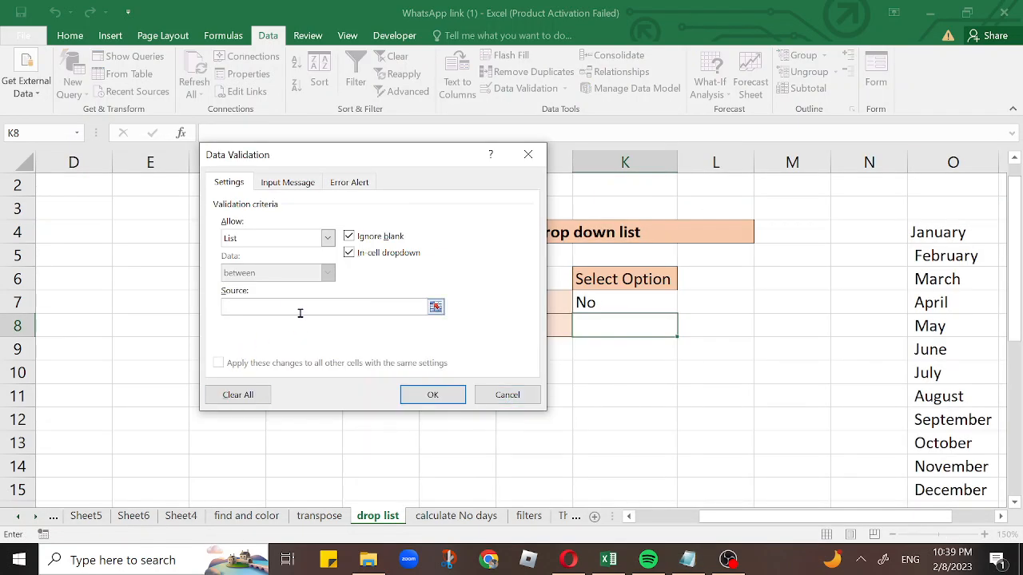
click(274, 305)
key(ctrl+v)
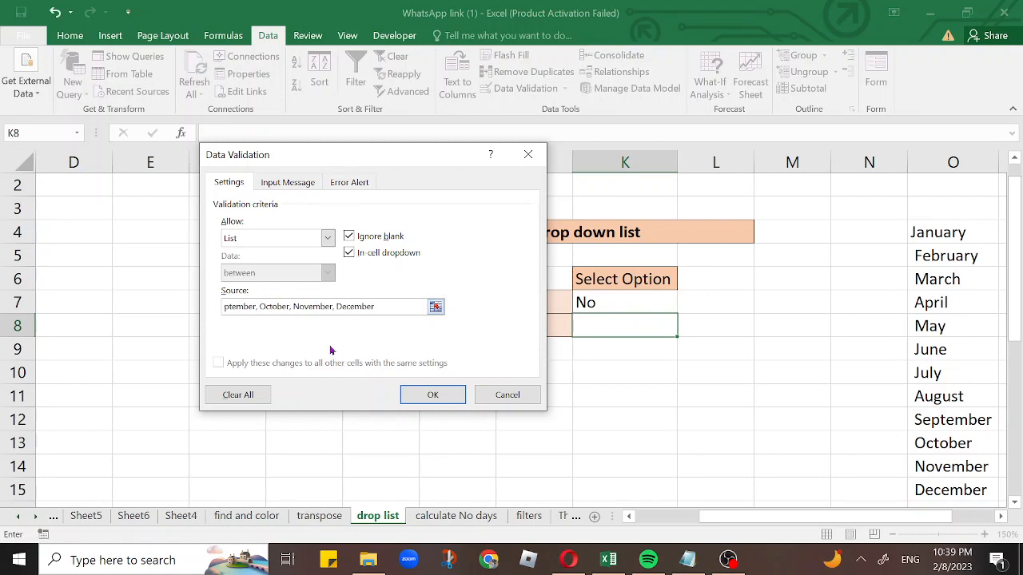
text(+)
key(Home)
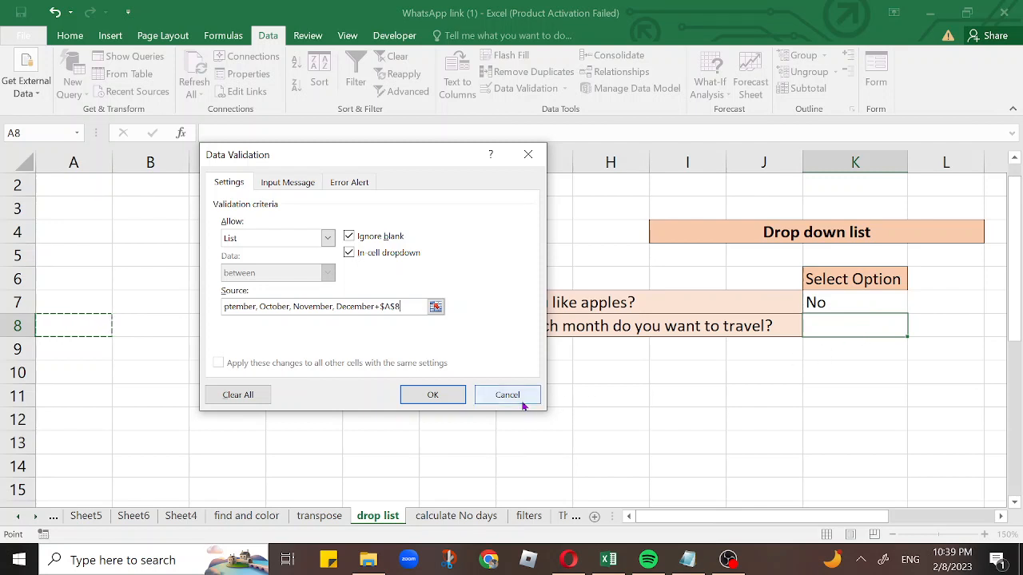
click(823, 327)
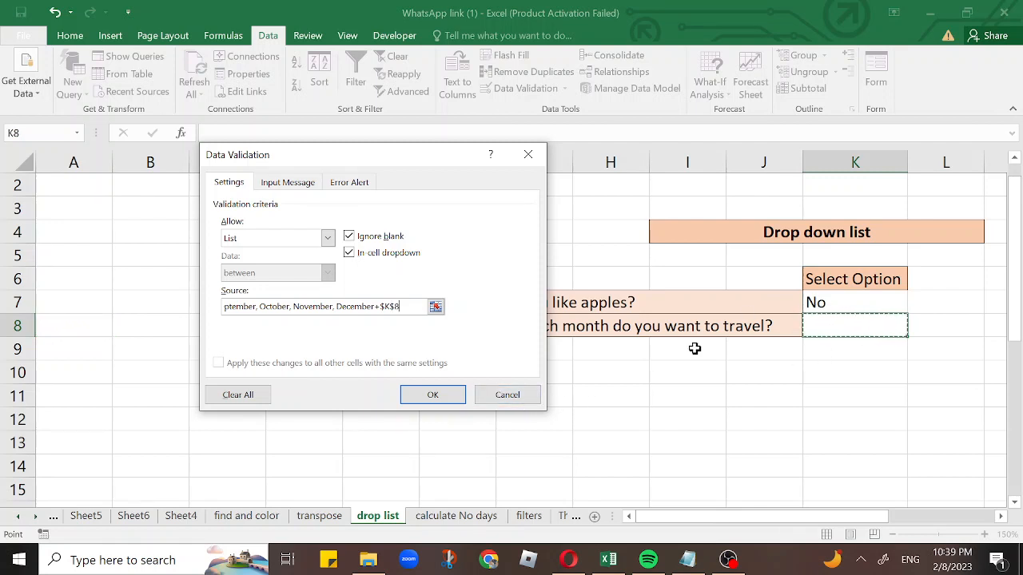
key(BackSpace)
key(BackSpace)
key(BackSpace)
key(BackSpace)
- Apply the month list validation to K8 and choose November from its drop-down
click(432, 394)
click(851, 403)
click(860, 328)
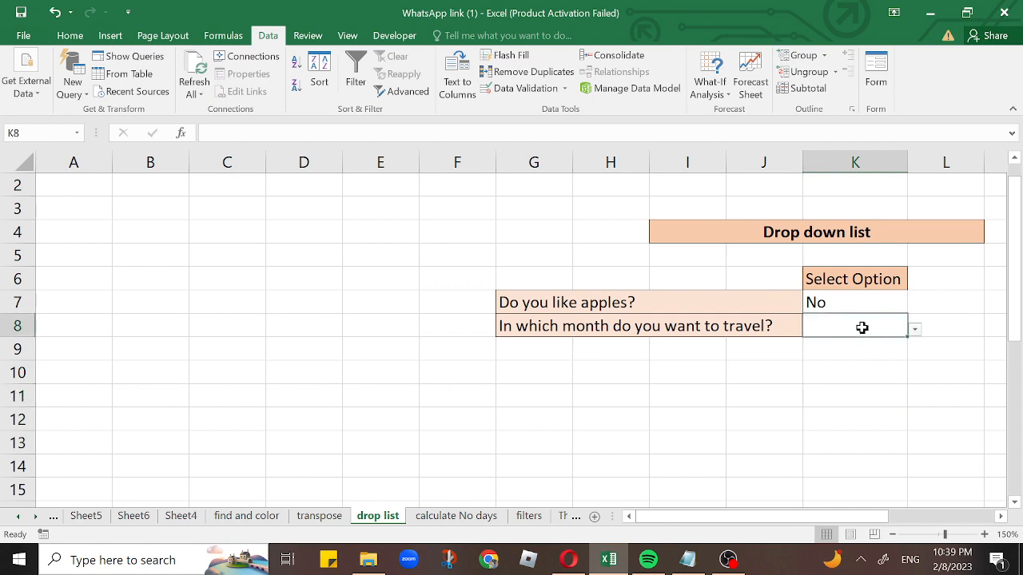
drag(841, 517, 881, 517)
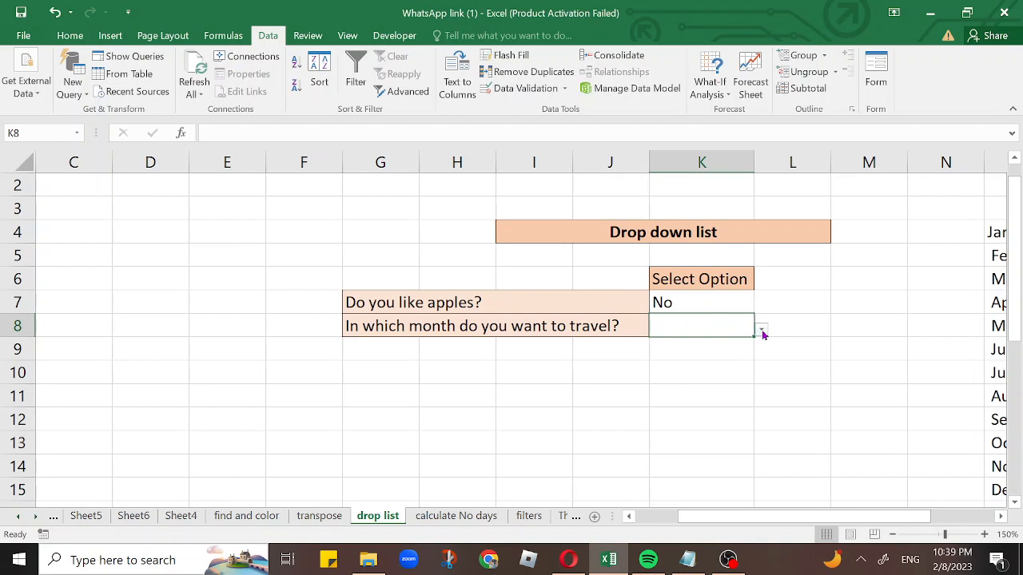
click(762, 330)
drag(761, 401, 776, 460)
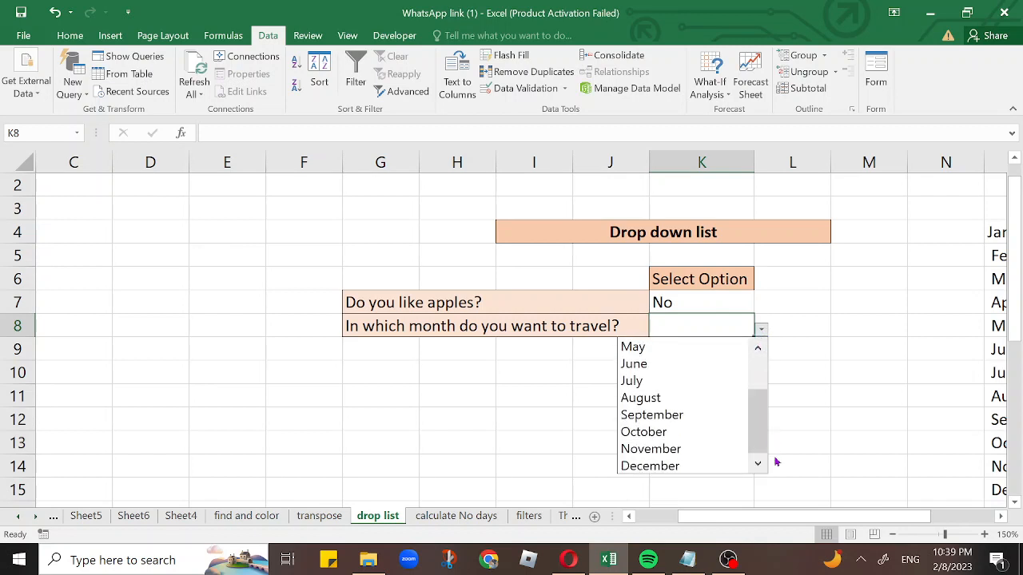
drag(755, 418, 760, 446)
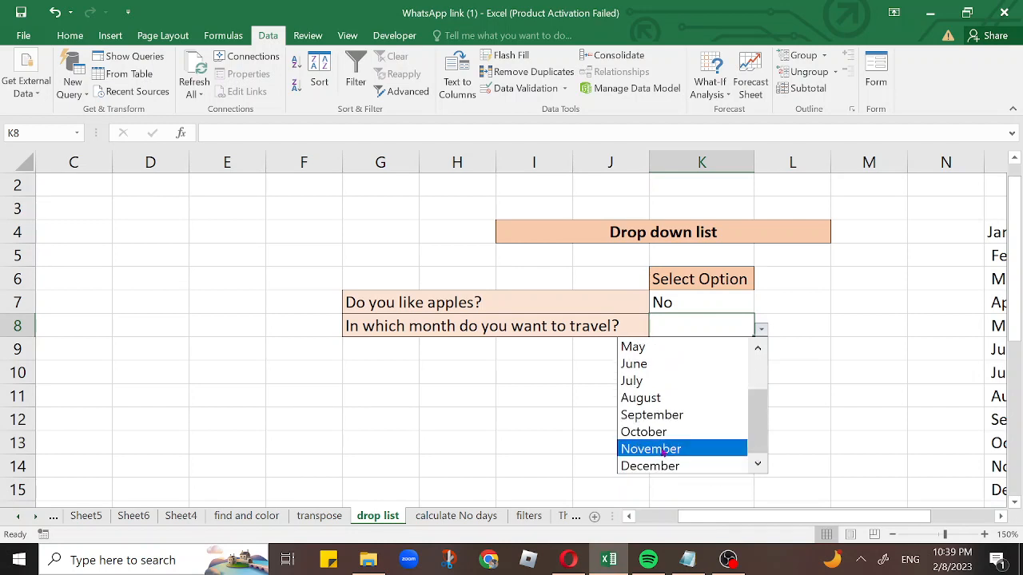
click(663, 451)
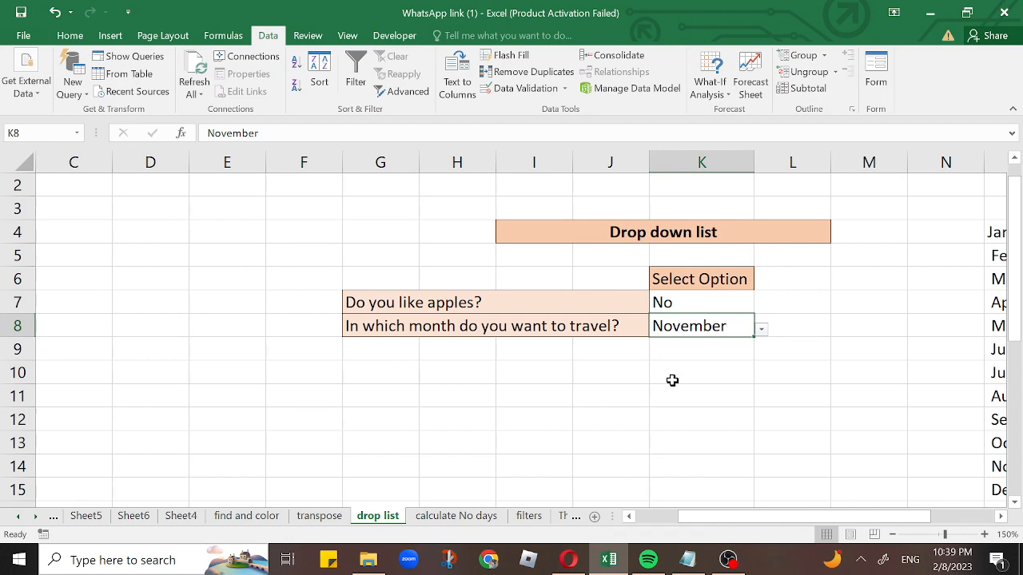
- Try to enter the unlisted value 2003 in K8 to test the month validation
text(2003)
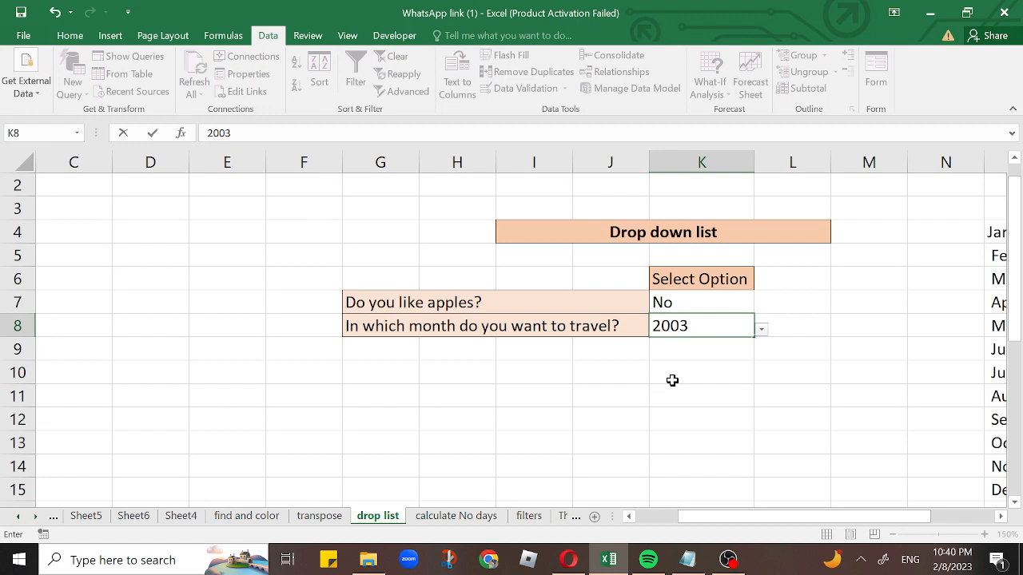
key(Return)
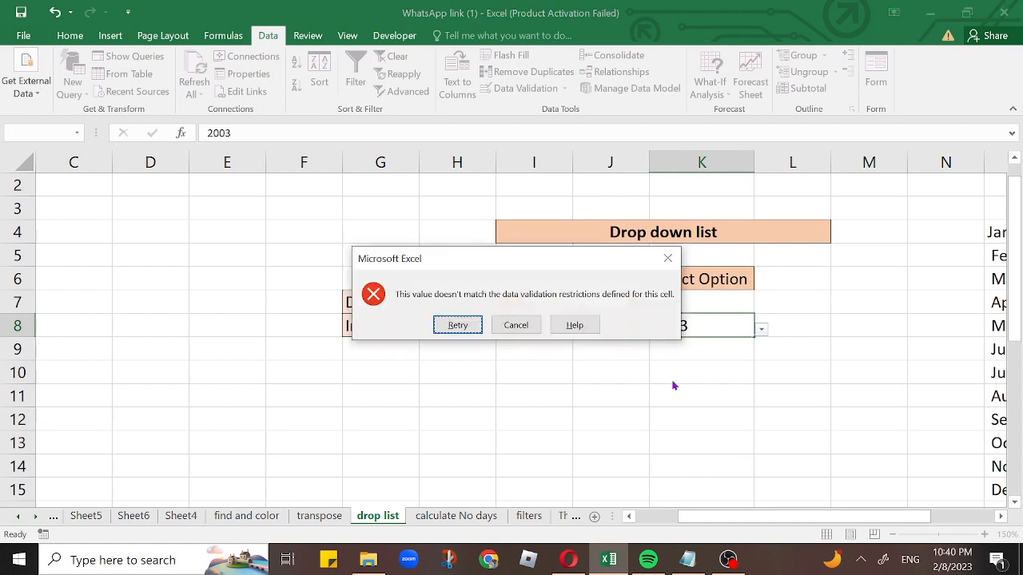
click(519, 327)
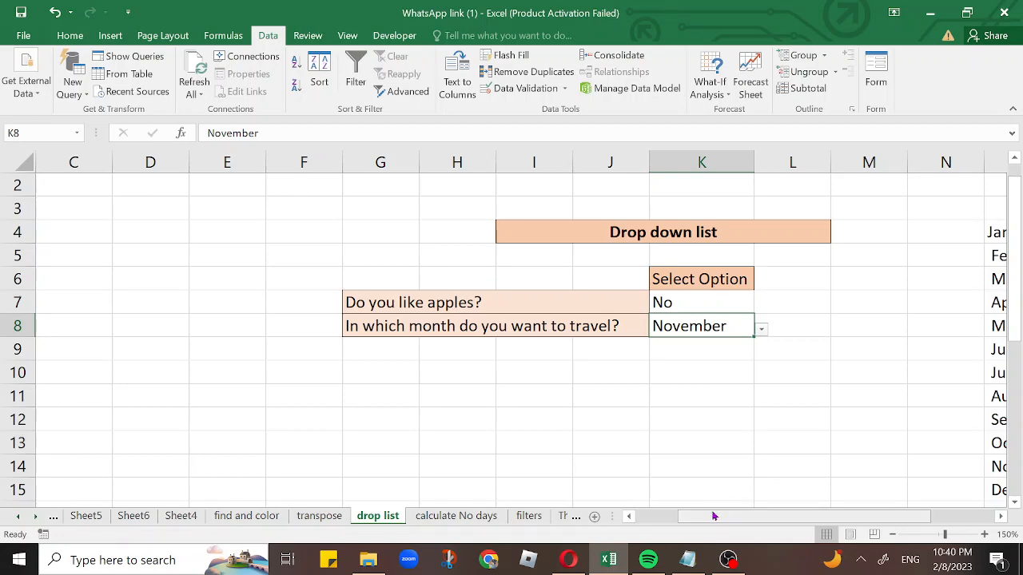
drag(715, 517, 779, 520)
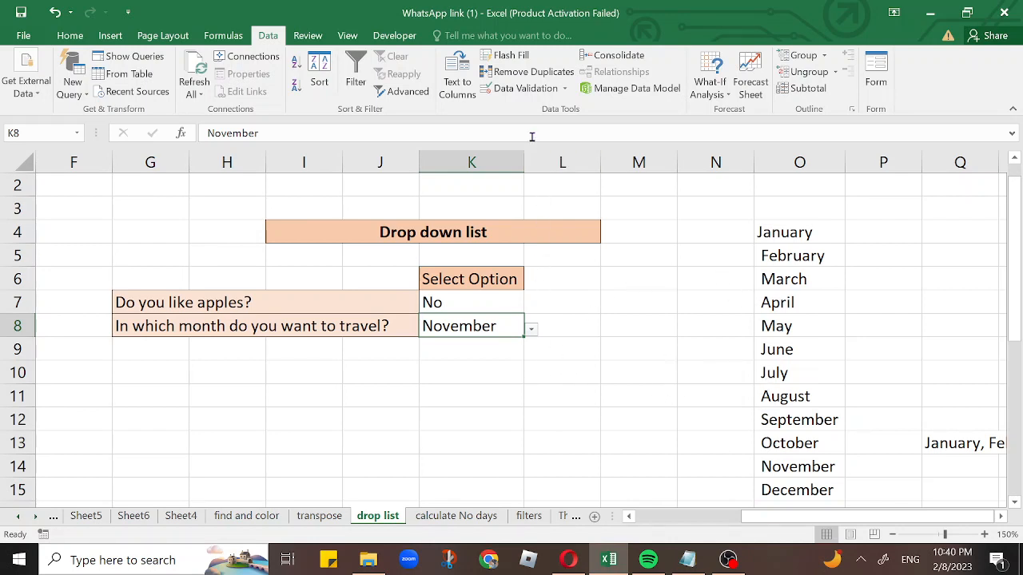
click(480, 370)
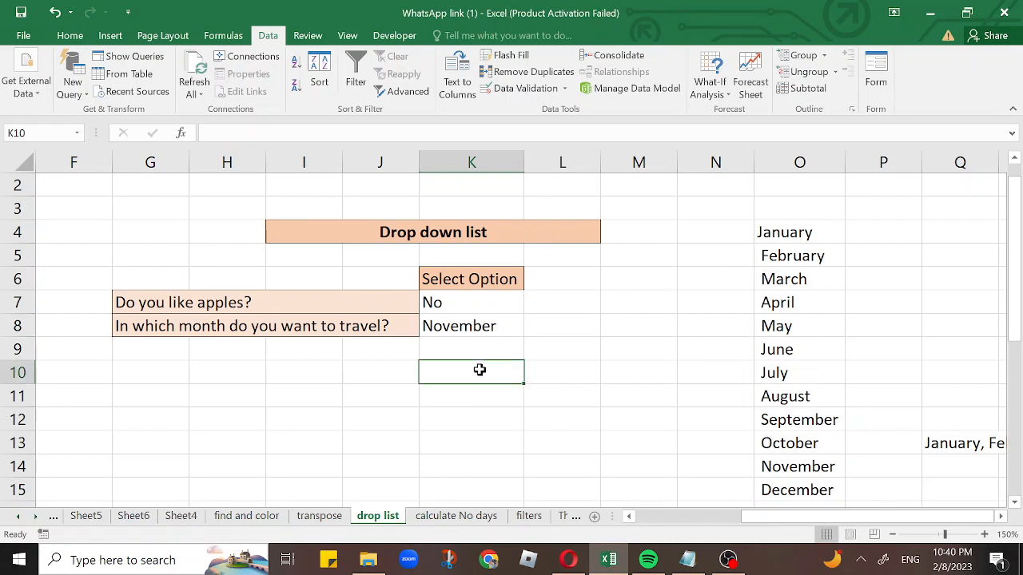
click(452, 328)
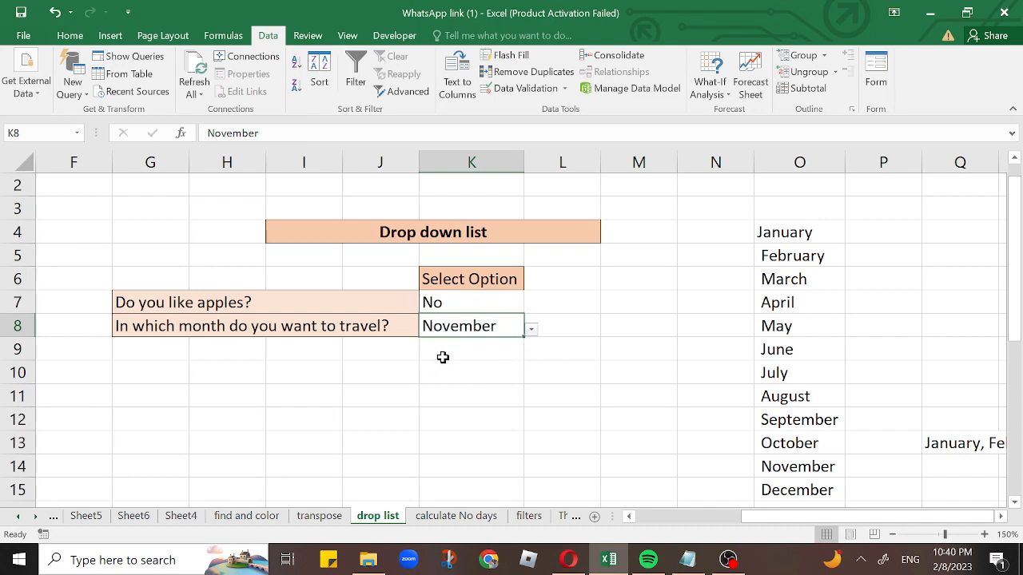
click(482, 370)
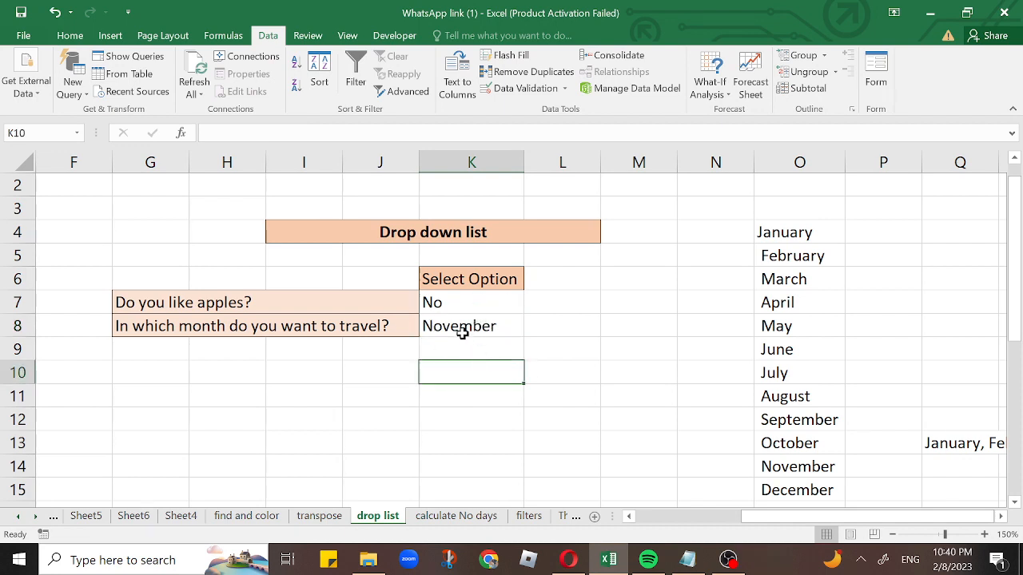
- Clear all data validation settings from the travel month cell K8 and delete its November entry
click(460, 330)
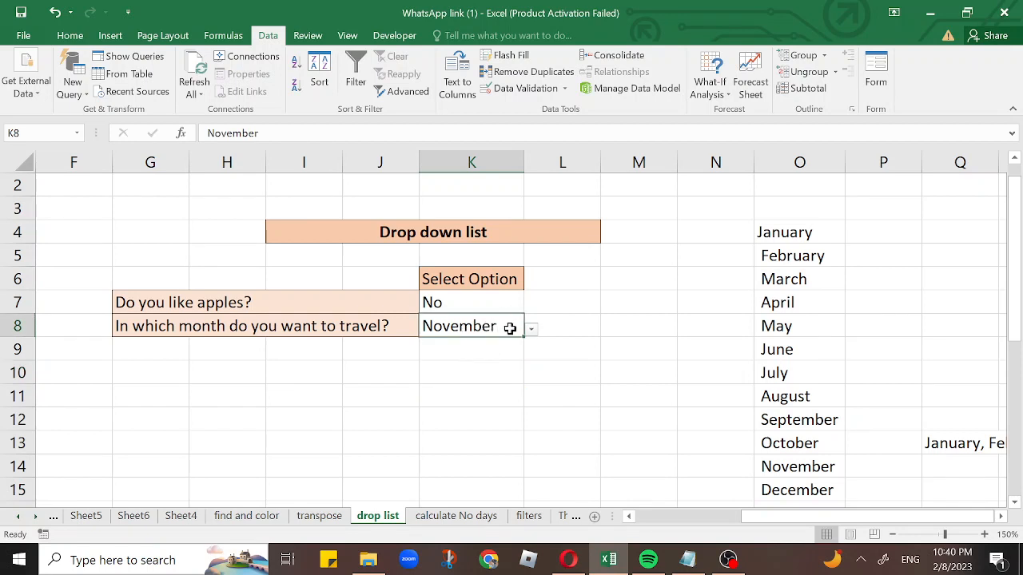
click(517, 90)
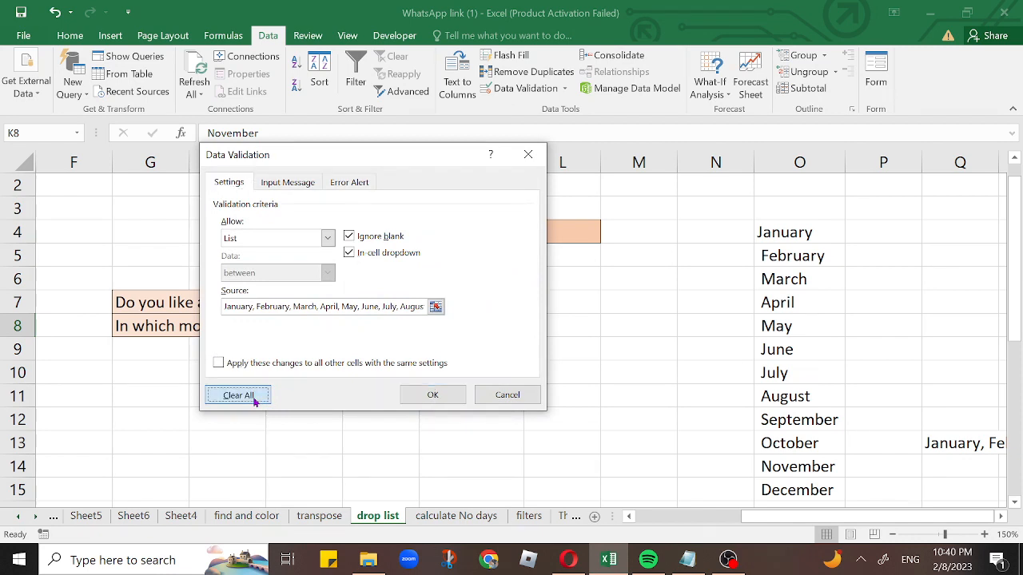
click(254, 402)
click(429, 394)
click(449, 419)
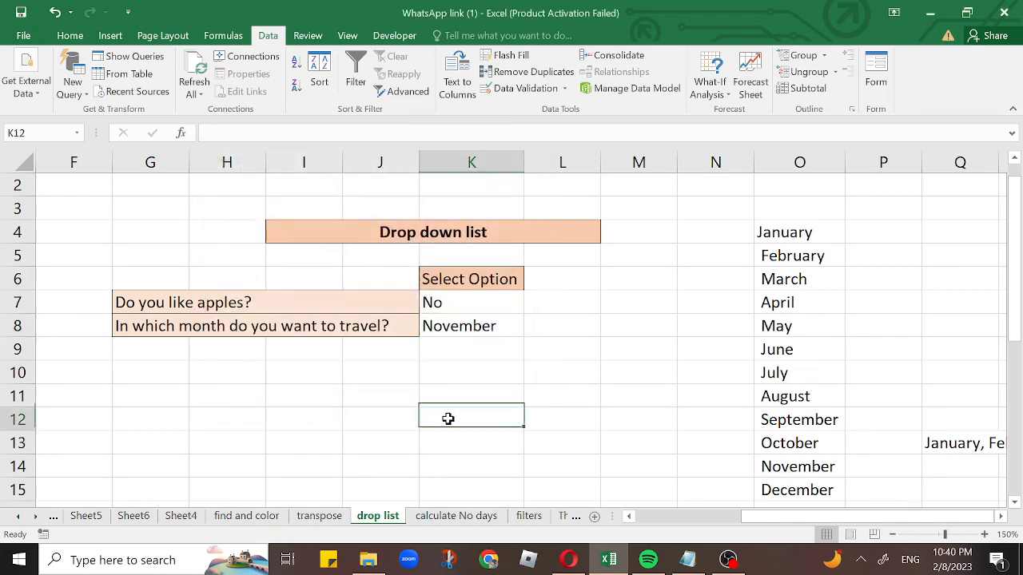
click(464, 328)
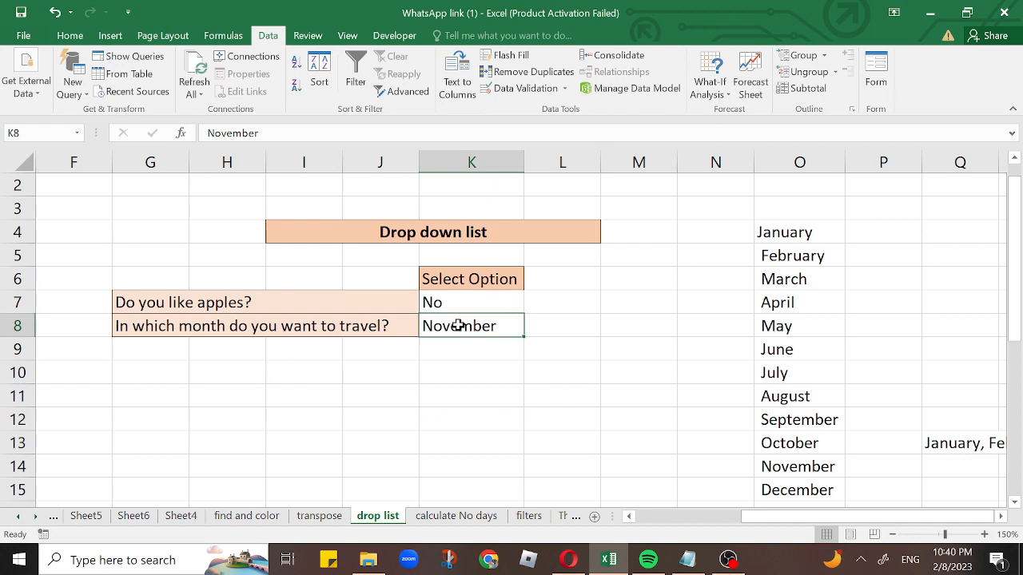
key(Delete)
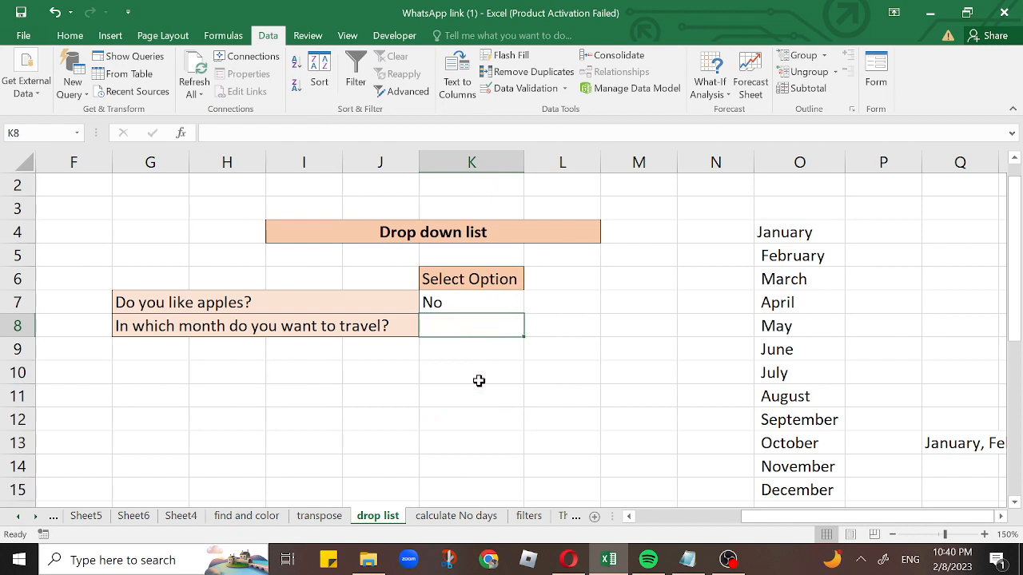
- Apply List data validation to the empty cell K8, using the month cells O4:O15 as the source
click(69, 35)
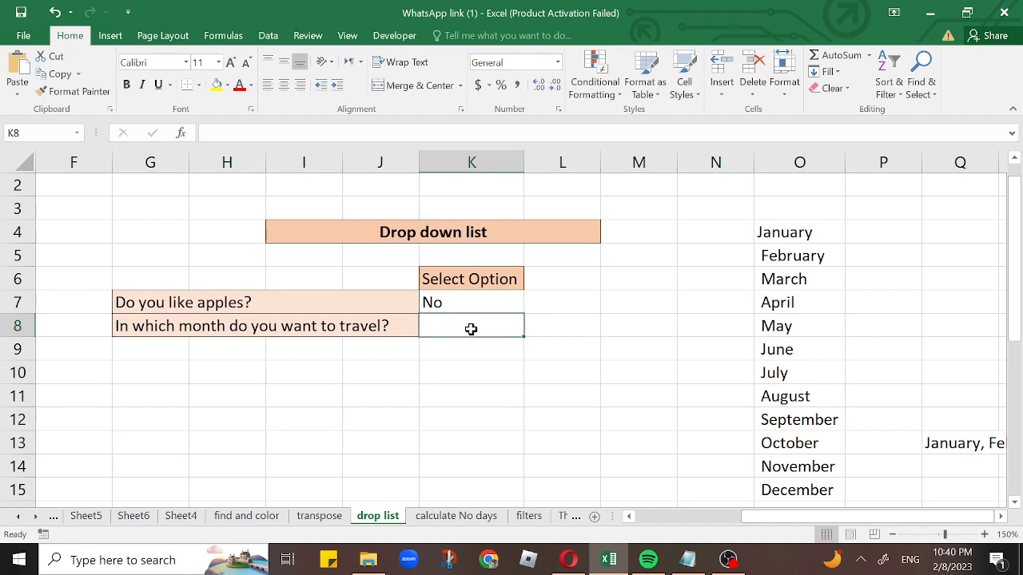
click(266, 36)
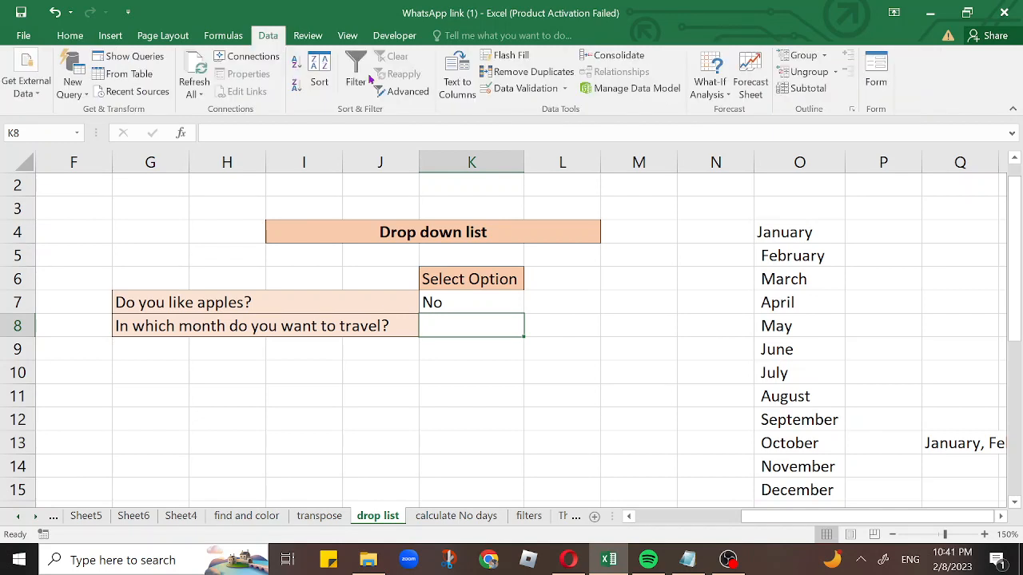
click(525, 89)
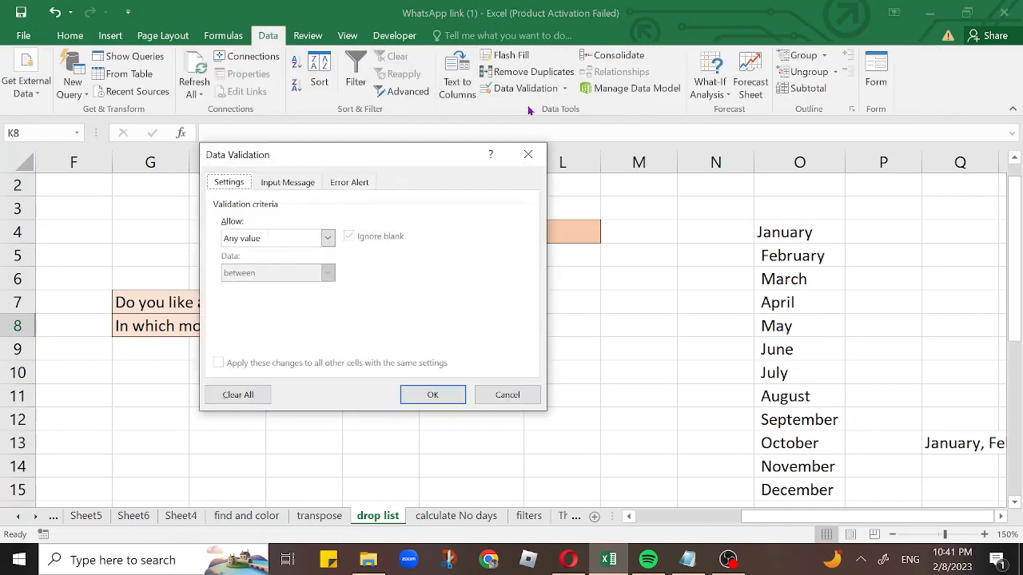
click(328, 237)
click(278, 288)
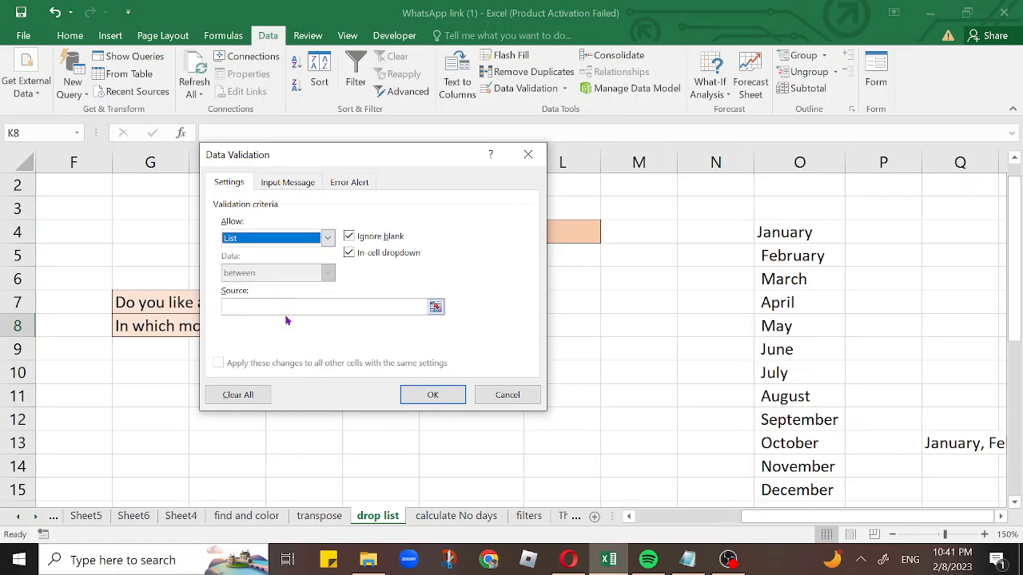
drag(402, 154, 469, 163)
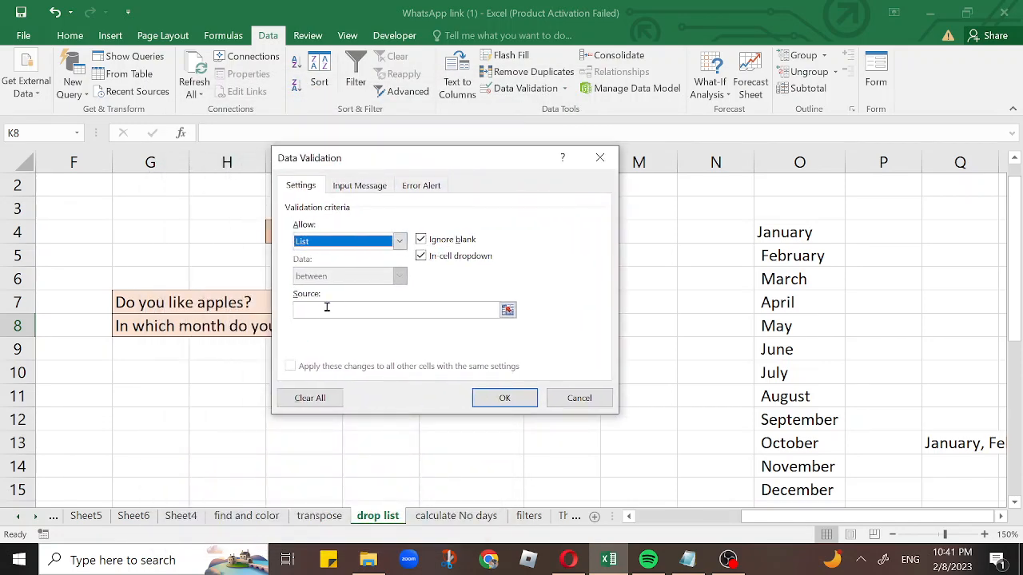
click(320, 310)
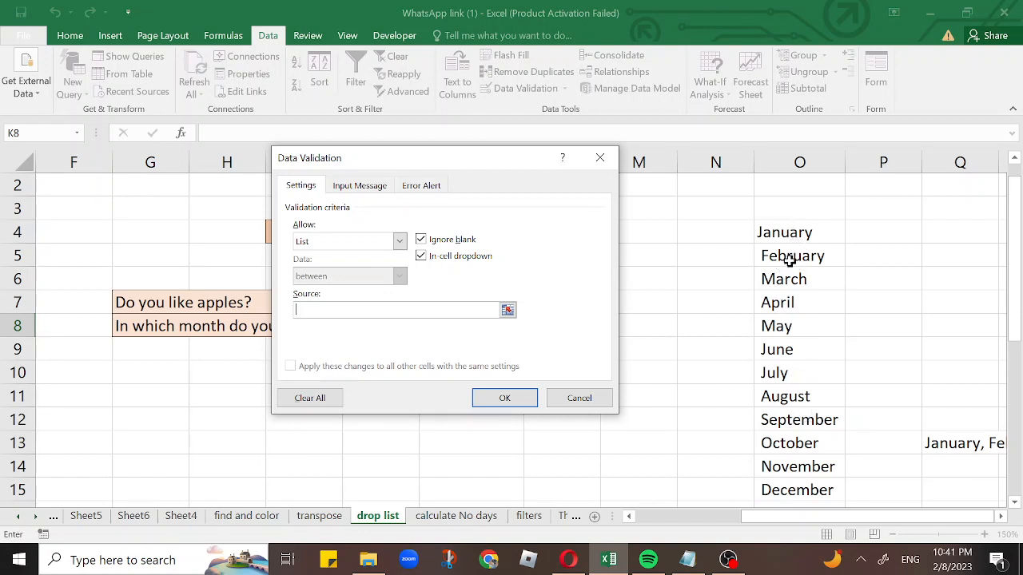
drag(795, 237, 796, 395)
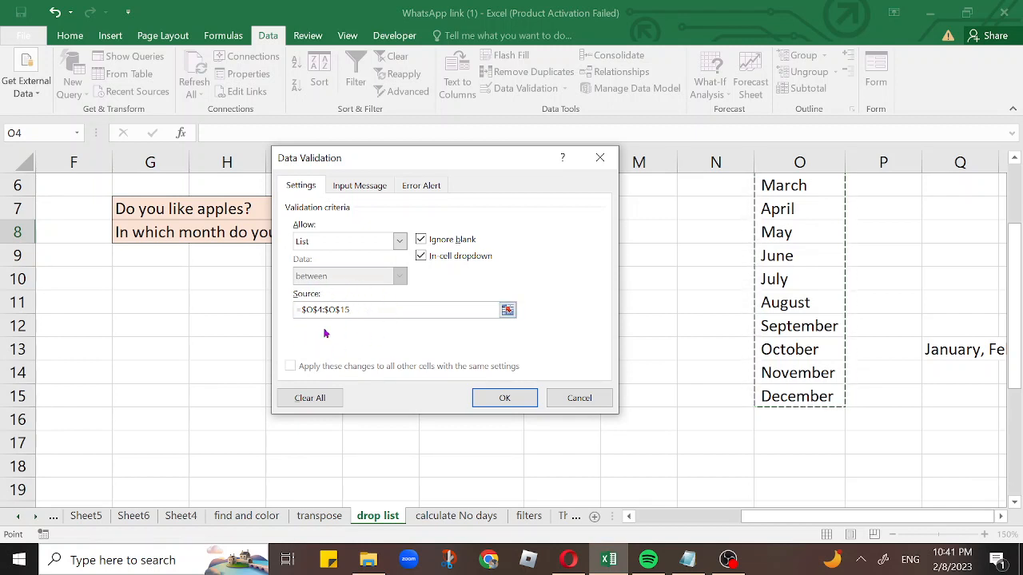
click(504, 397)
- Check the months offered in K8's drop-down from start to end, then close it without choosing one
scroll(527, 376, up, 1)
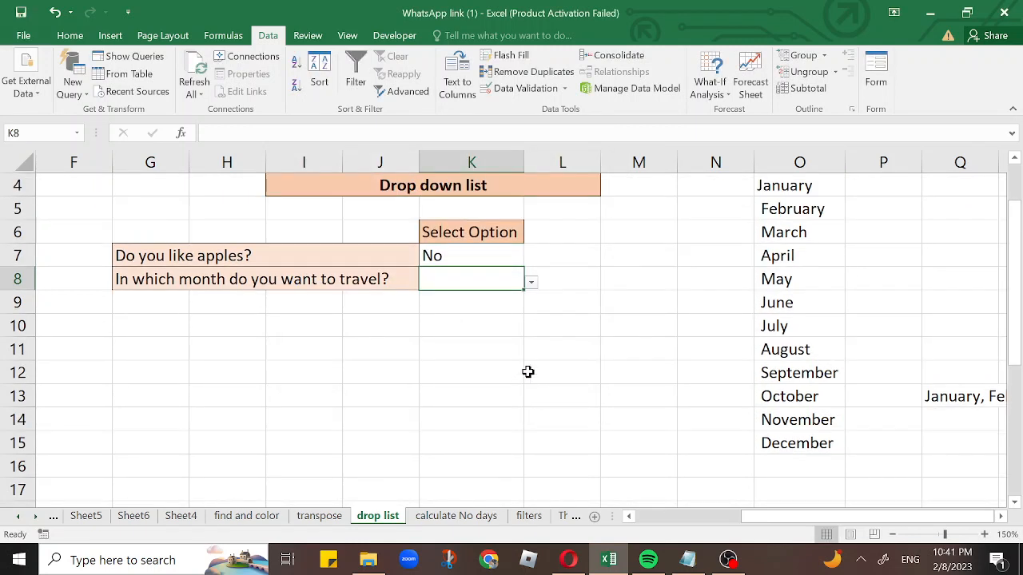
click(530, 283)
drag(526, 335, 531, 387)
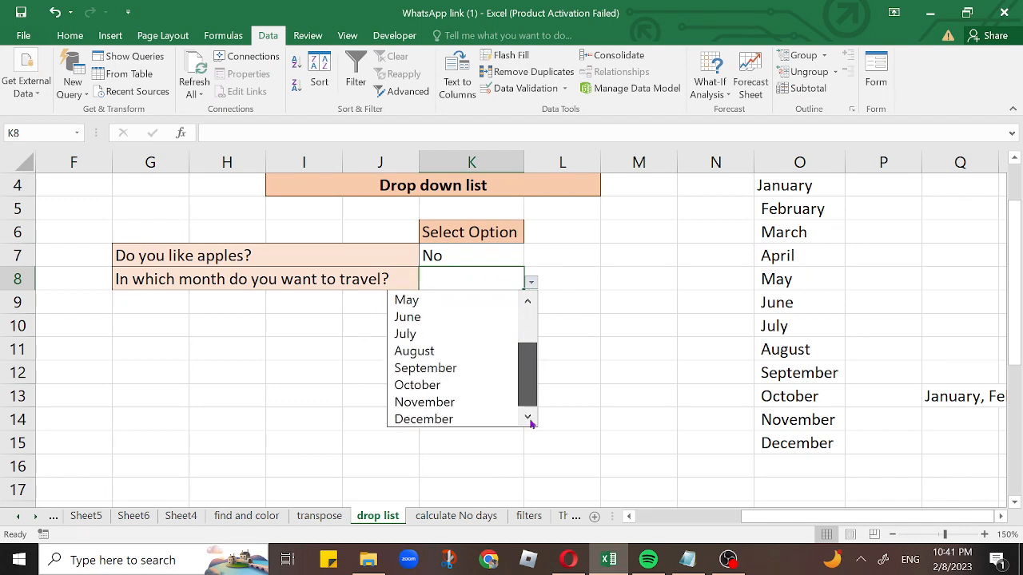
drag(531, 423, 533, 334)
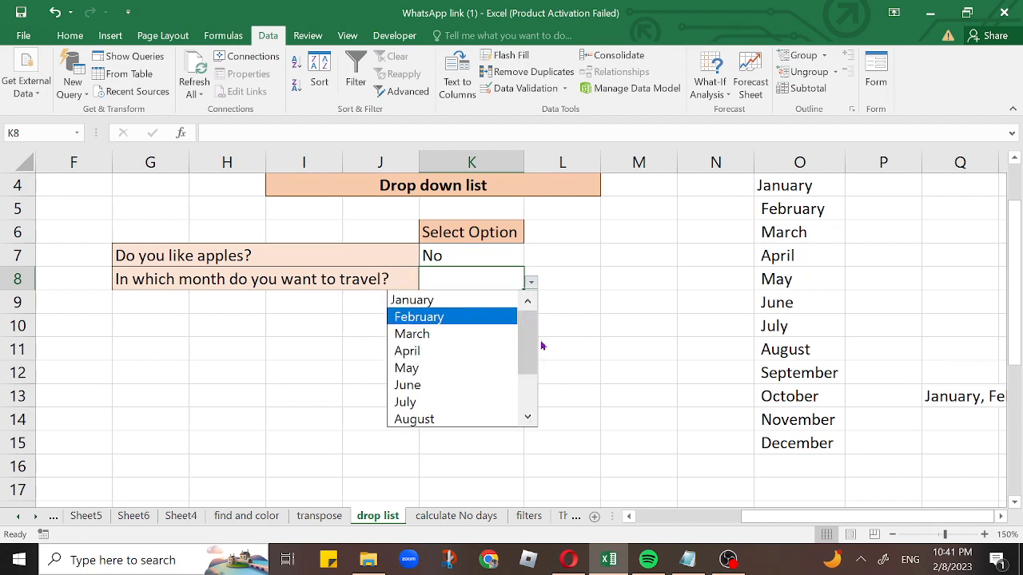
click(591, 366)
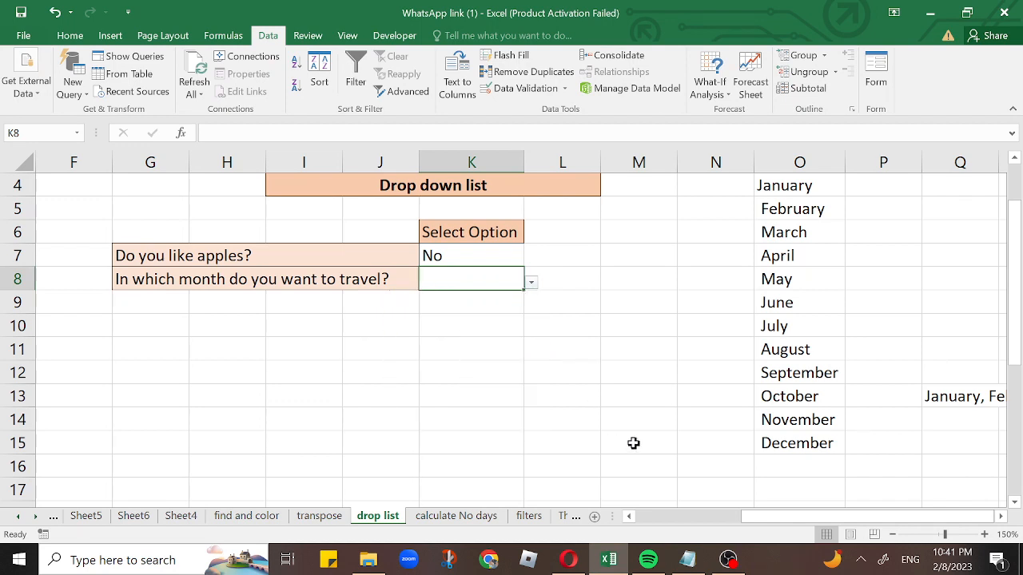